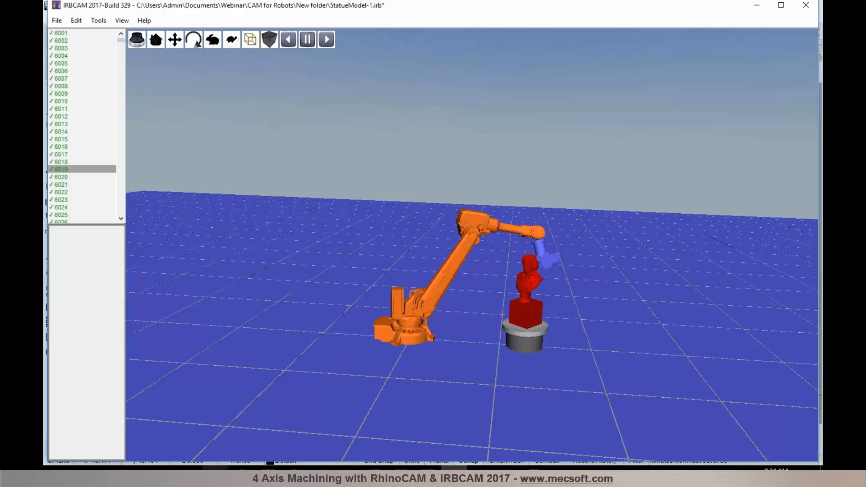
Switch to Rhinoceros and display the toolpath of Setup 6's 4th Axis Parallel Finishing operation on the bust
{"action": "left_click", "coordinate": [231, 461]}
{"action": "left_click", "coordinate": [264, 394]}
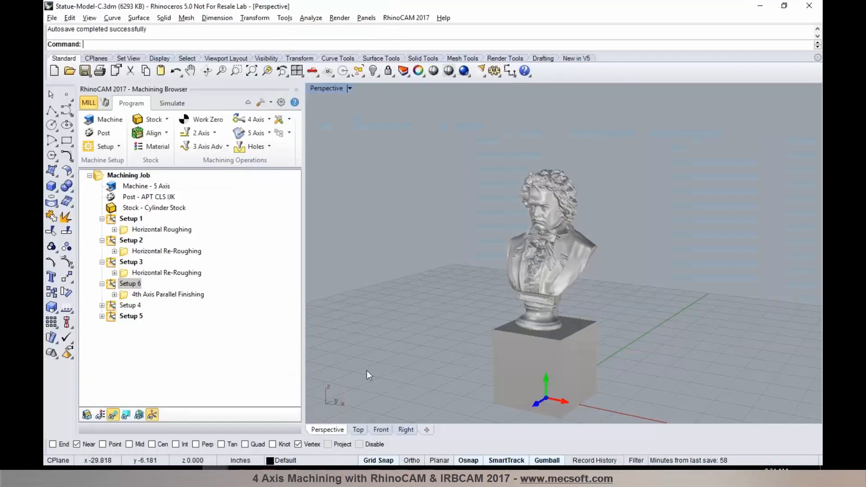
{"action": "scroll", "coordinate": [603, 318], "scroll_direction": "up", "scroll_amount": 2}
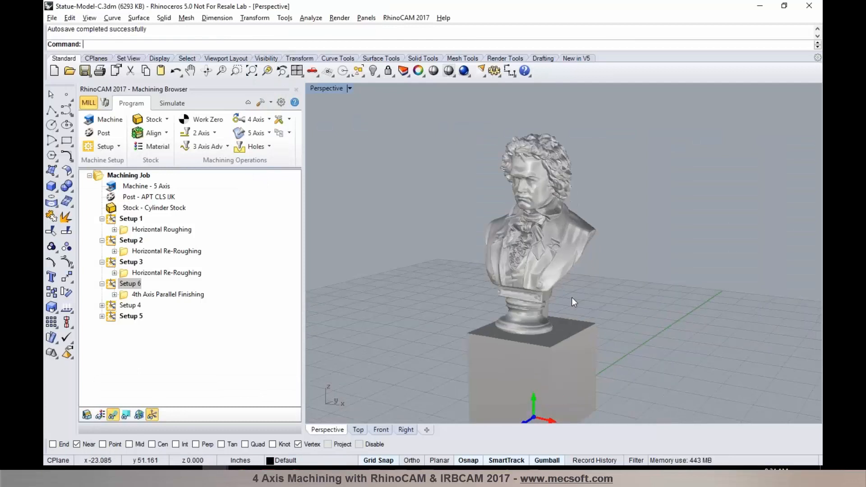
{"action": "left_click", "coordinate": [140, 295]}
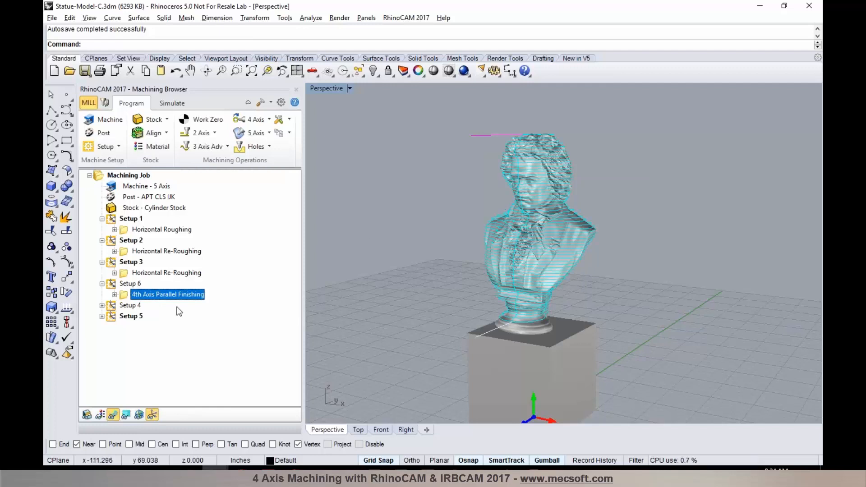
{"action": "left_click", "coordinate": [268, 120]}
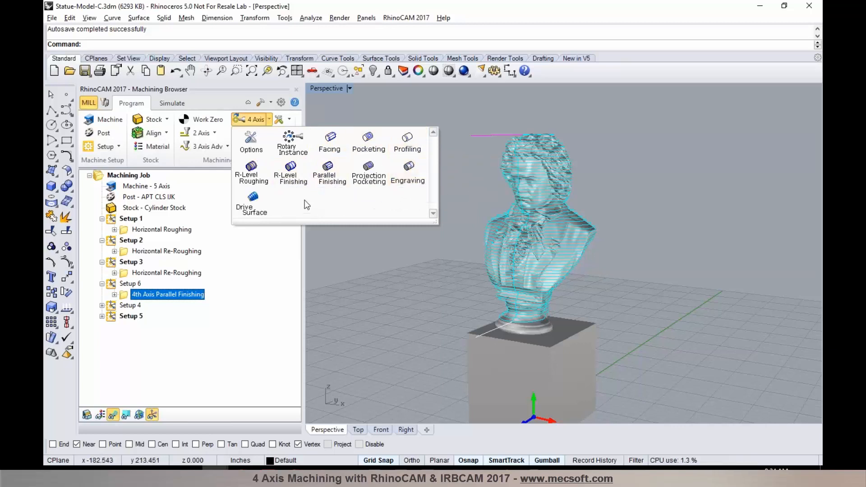
{"action": "left_click", "coordinate": [370, 283]}
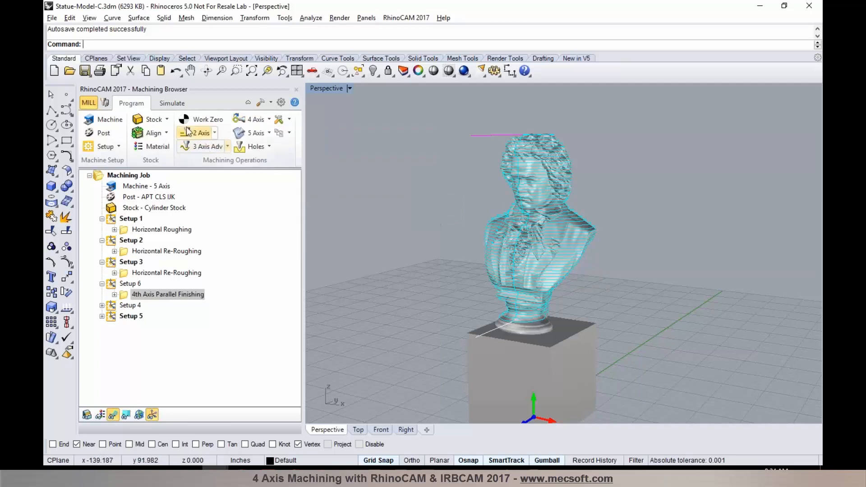
Simulate the 4th Axis Parallel Finishing operation on the roughed stock with the toolpath display turned off
{"action": "left_click", "coordinate": [168, 106]}
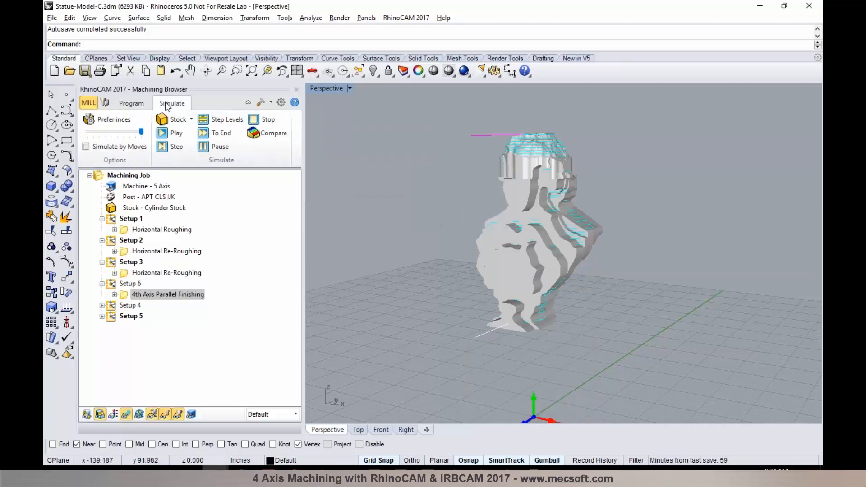
{"action": "left_click", "coordinate": [164, 134]}
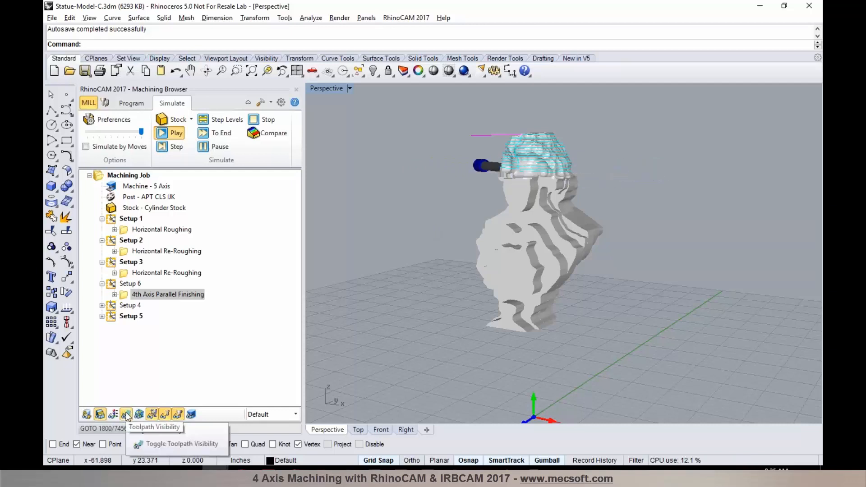
{"action": "left_click", "coordinate": [176, 444]}
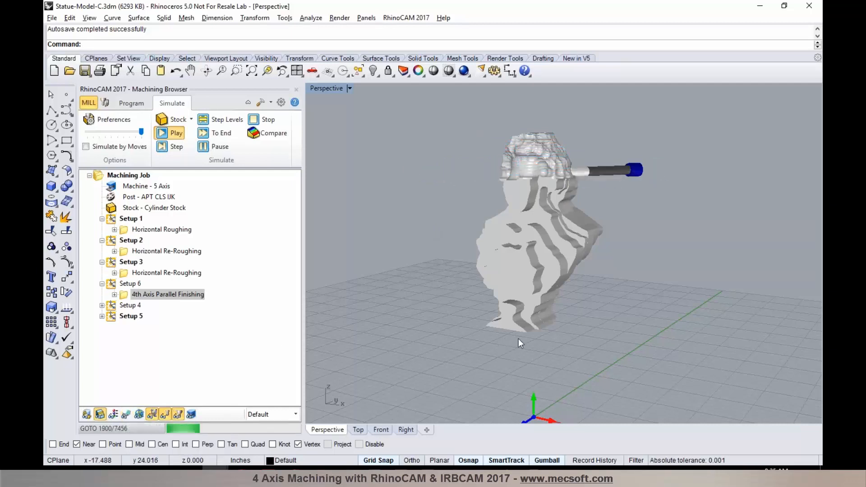
{"action": "scroll", "coordinate": [518, 338], "scroll_direction": "down", "scroll_amount": 2}
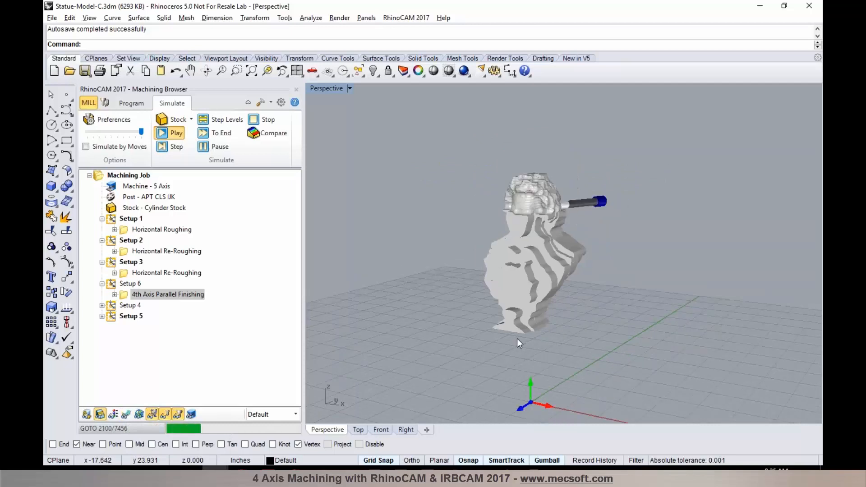
Adjust the simulation preferences while the finishing simulation runs, and pause it partway down the bust
{"action": "left_click", "coordinate": [109, 119]}
{"action": "left_click", "coordinate": [539, 127]}
{"action": "left_click", "coordinate": [538, 127]}
{"action": "left_click", "coordinate": [539, 127]}
{"action": "left_click", "coordinate": [538, 127]}
{"action": "left_click", "coordinate": [538, 127]}
{"action": "left_click", "coordinate": [413, 426]}
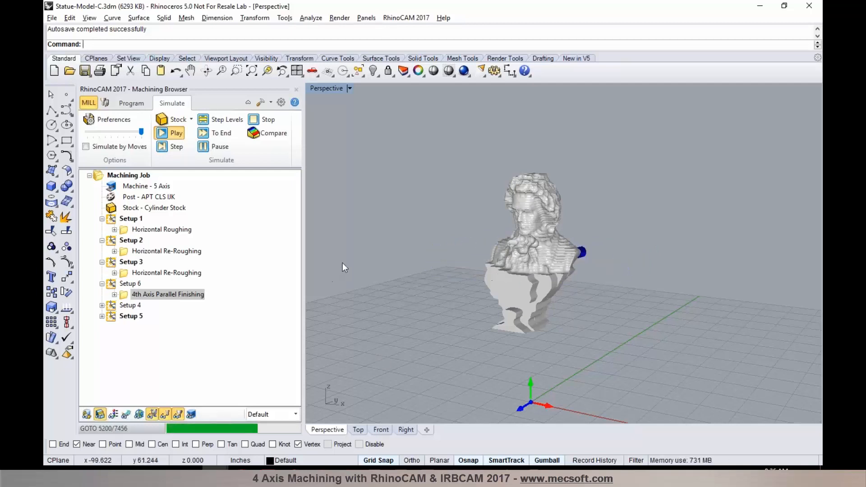
{"action": "left_click", "coordinate": [204, 147]}
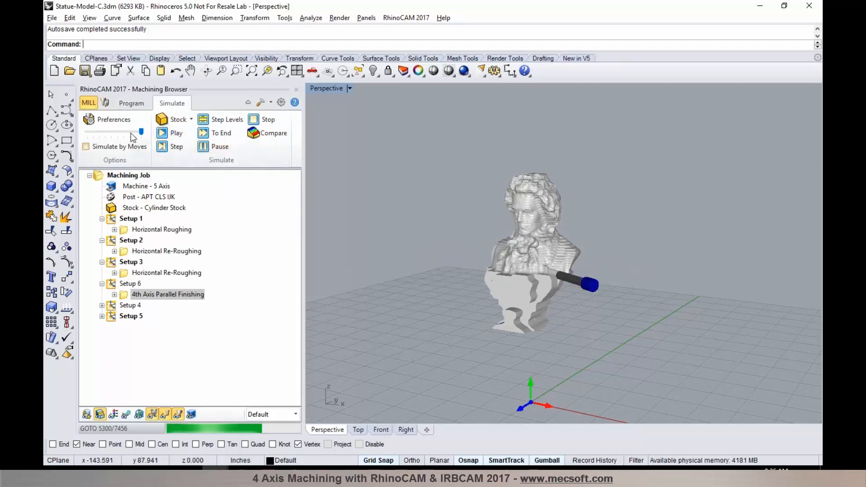
Post-process the 4th Axis Parallel Finishing operation to Statue-Model-C_4th Axis Parallel Finishing.apt and close the resulting code file
{"action": "left_click", "coordinate": [132, 104]}
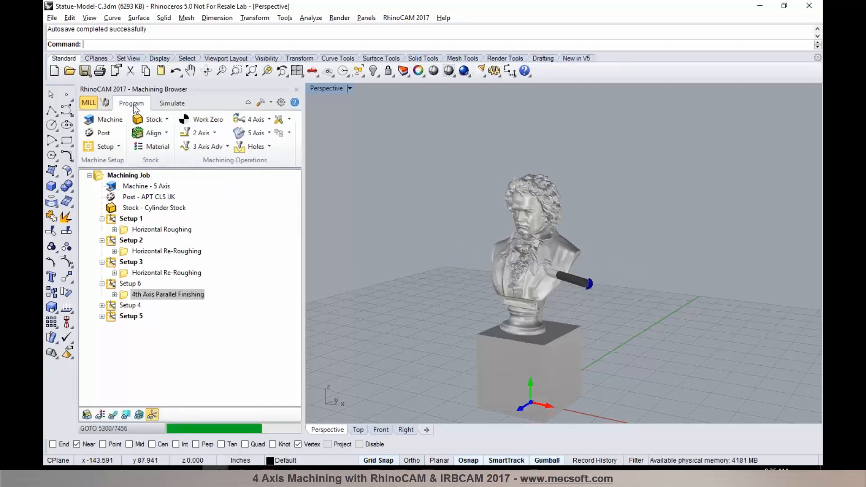
{"action": "right_click", "coordinate": [152, 295]}
{"action": "left_click", "coordinate": [175, 120]}
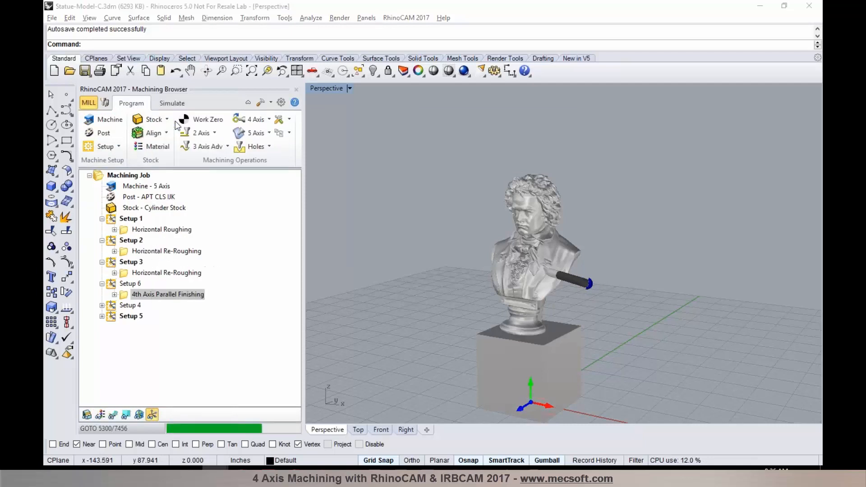
{"action": "left_click", "coordinate": [560, 304]}
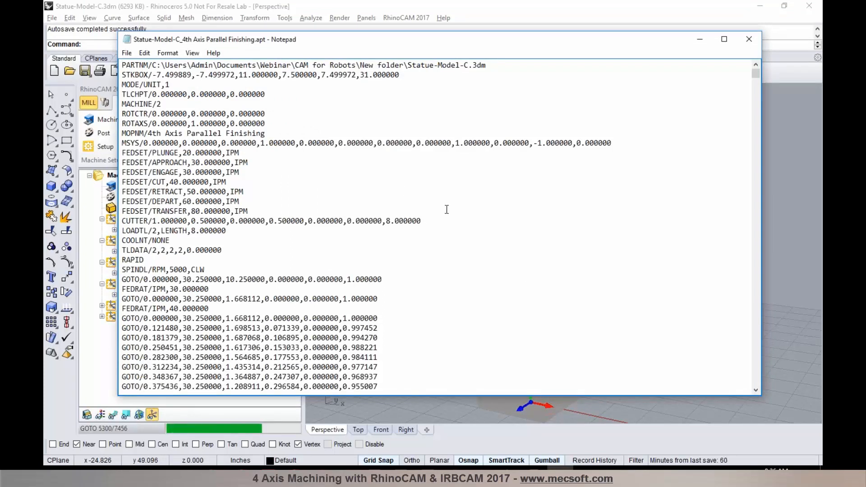
{"action": "left_click", "coordinate": [750, 39]}
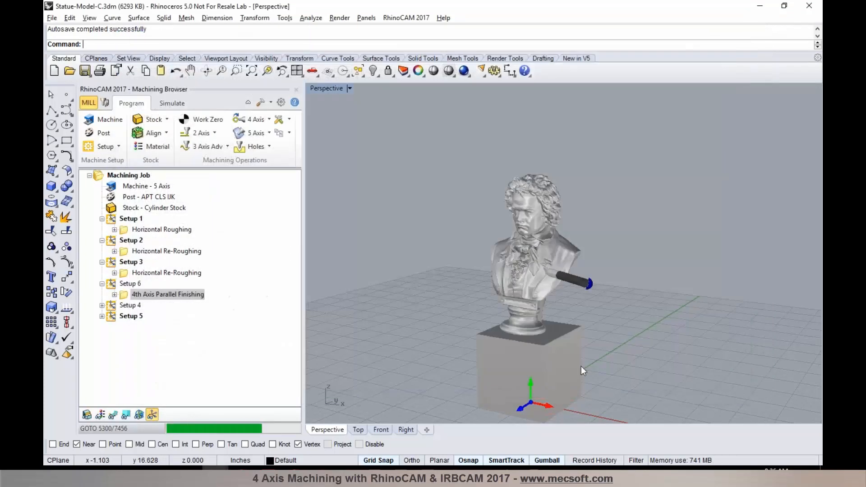
Switch to IRBCAM, save the station's changes and load Statue-Model-C_4th Axis Parallel Finishing.apt with a 1.0mm minimum distance between robot points
{"action": "left_click", "coordinate": [455, 448]}
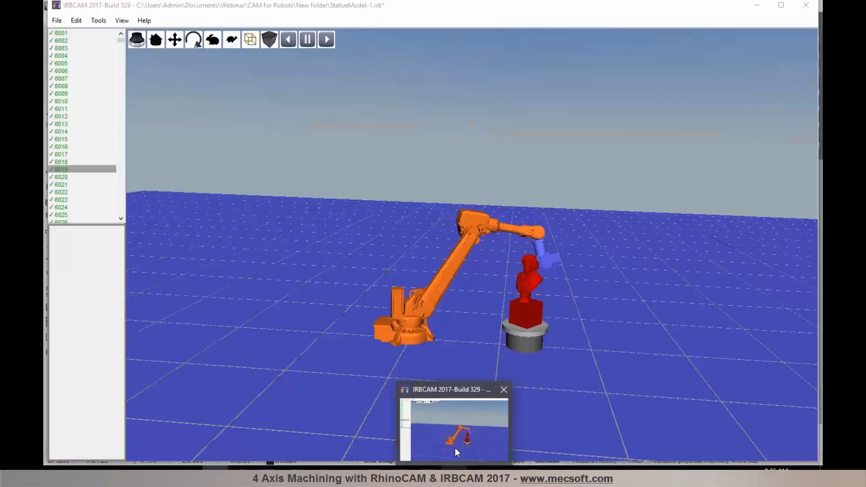
{"action": "left_click", "coordinate": [57, 21]}
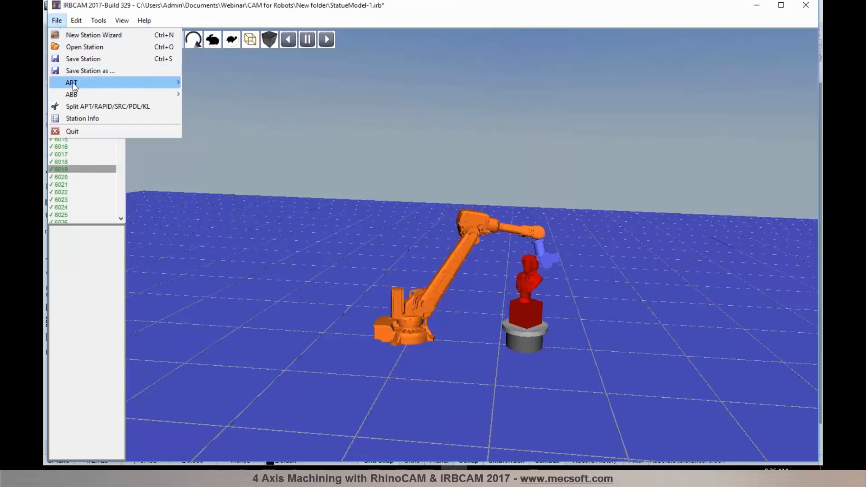
{"action": "mouse_move", "coordinate": [72, 82]}
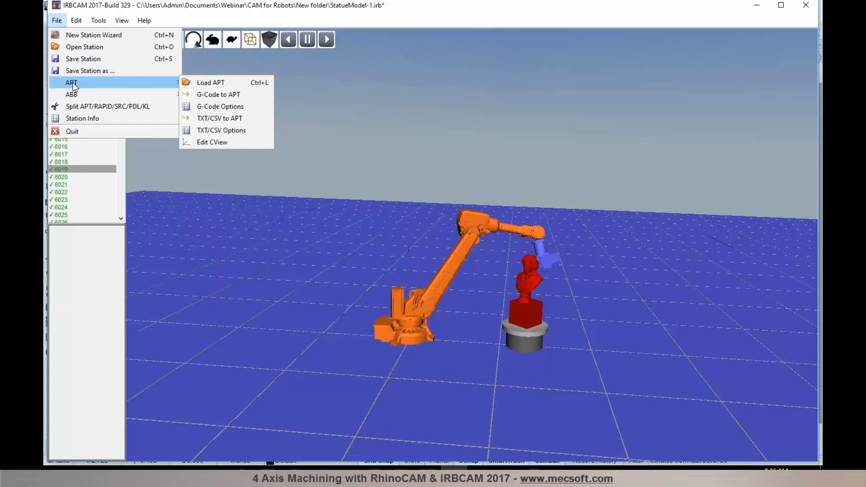
{"action": "left_click", "coordinate": [195, 82]}
{"action": "left_click", "coordinate": [460, 258]}
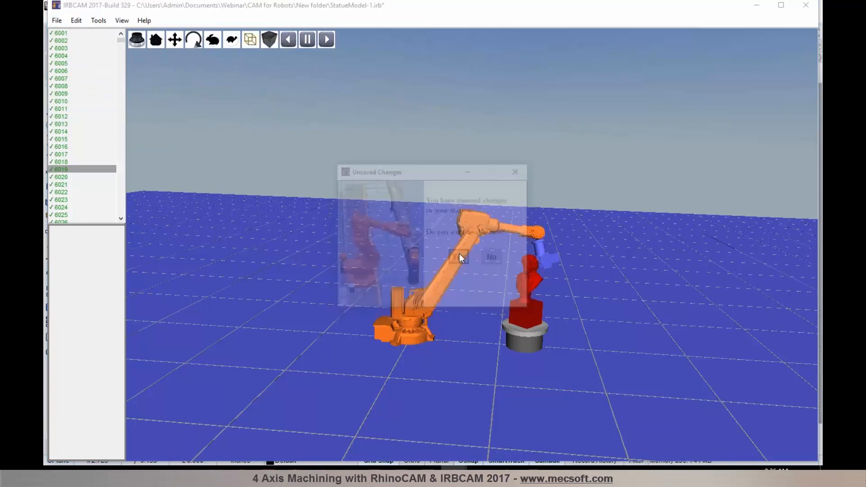
{"action": "left_click", "coordinate": [255, 90]}
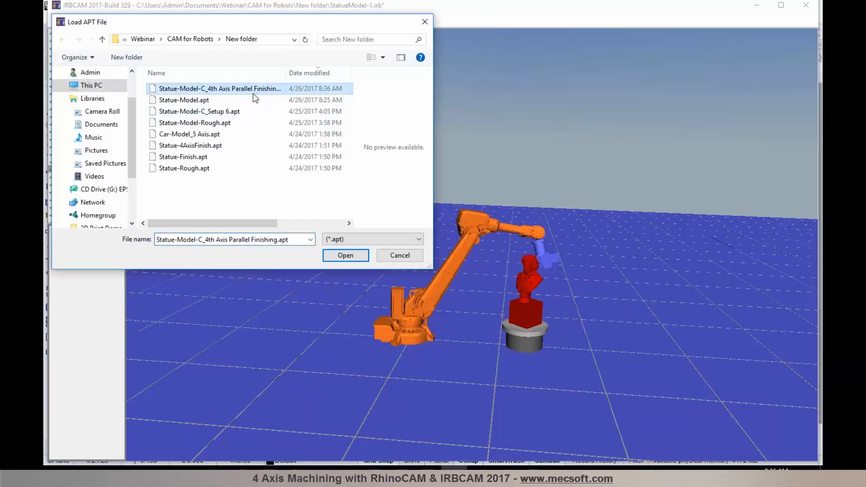
{"action": "left_click", "coordinate": [340, 255]}
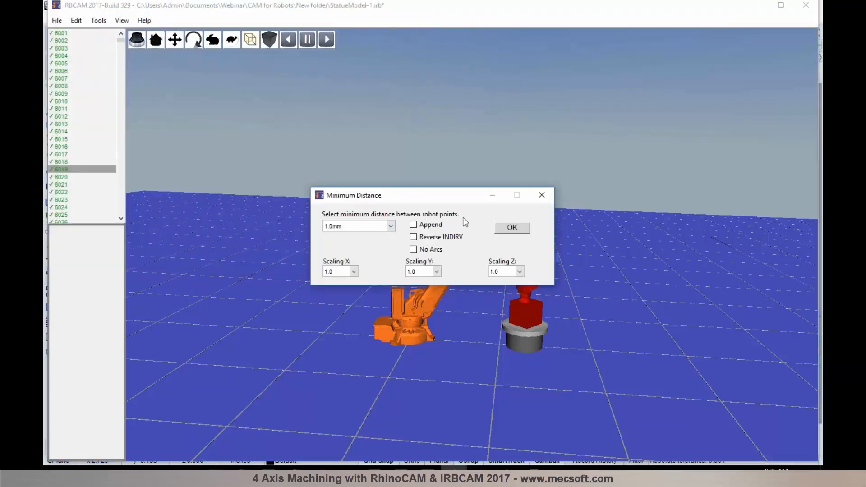
{"action": "left_click", "coordinate": [510, 231]}
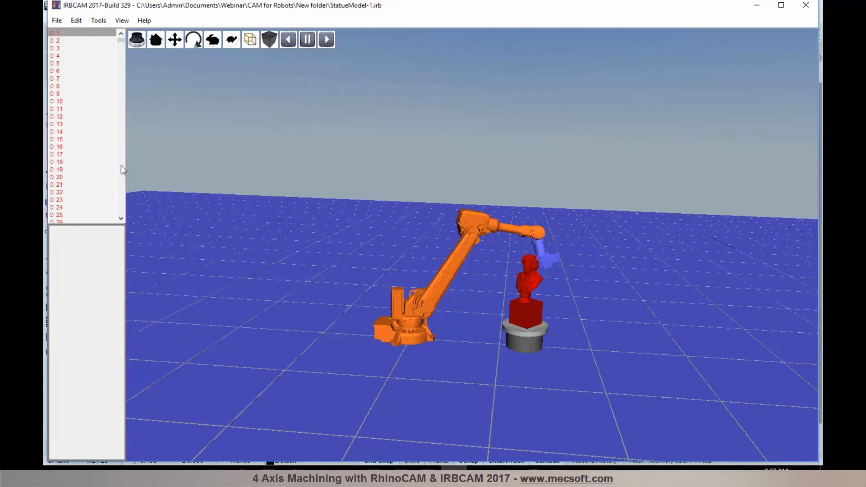
Configure the robot path with a 90 degree tool roll angle, wrist down and the rotary axis mode Dynamic Angle 1
{"action": "left_click", "coordinate": [104, 23]}
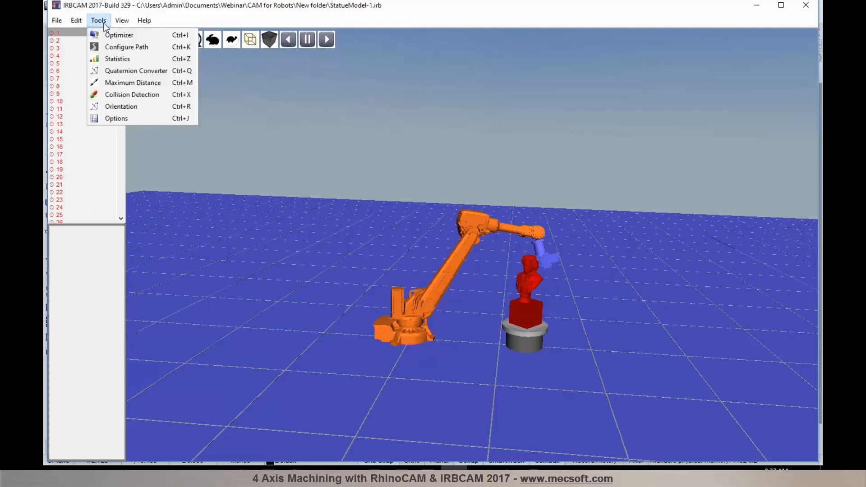
{"action": "left_click", "coordinate": [107, 48]}
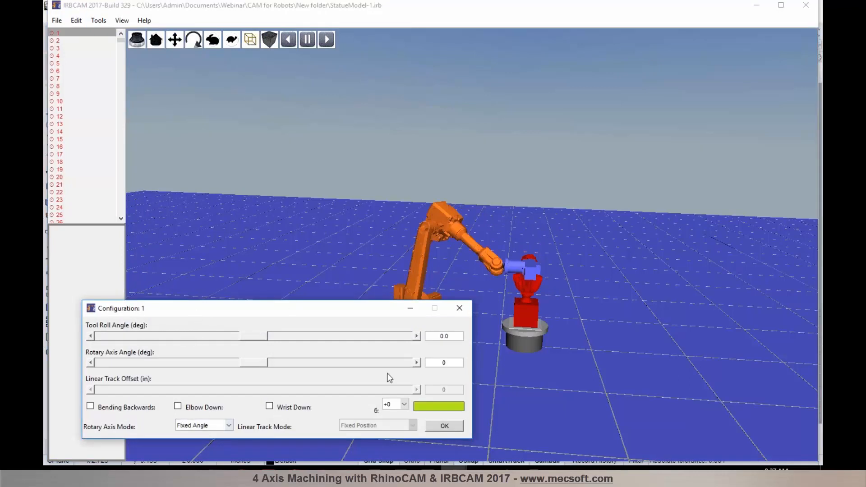
{"action": "left_click_drag", "start_coordinate": [454, 338], "coordinate": [435, 338]}
{"action": "type", "text": "90"}
{"action": "key", "text": "Tab"}
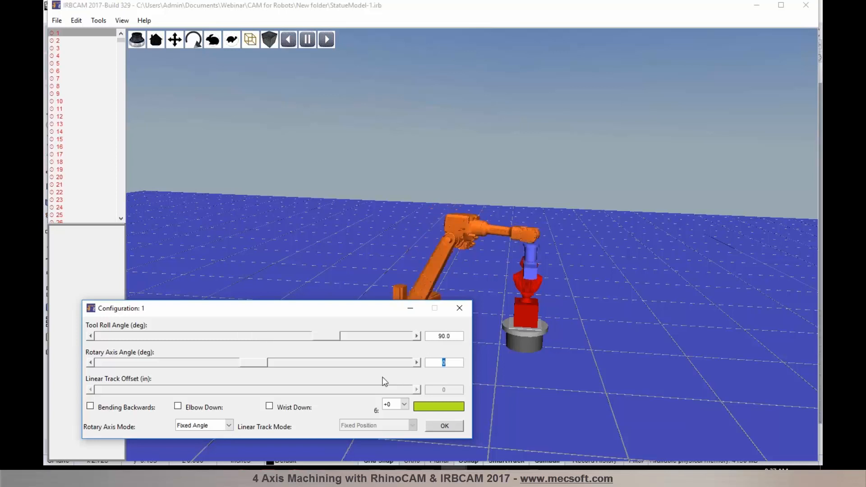
{"action": "left_click", "coordinate": [269, 407]}
{"action": "left_click", "coordinate": [225, 427]}
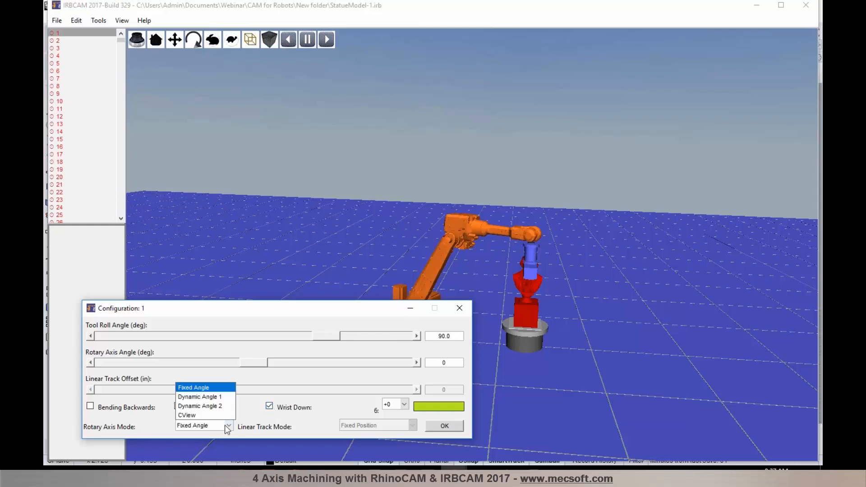
{"action": "left_click", "coordinate": [220, 397]}
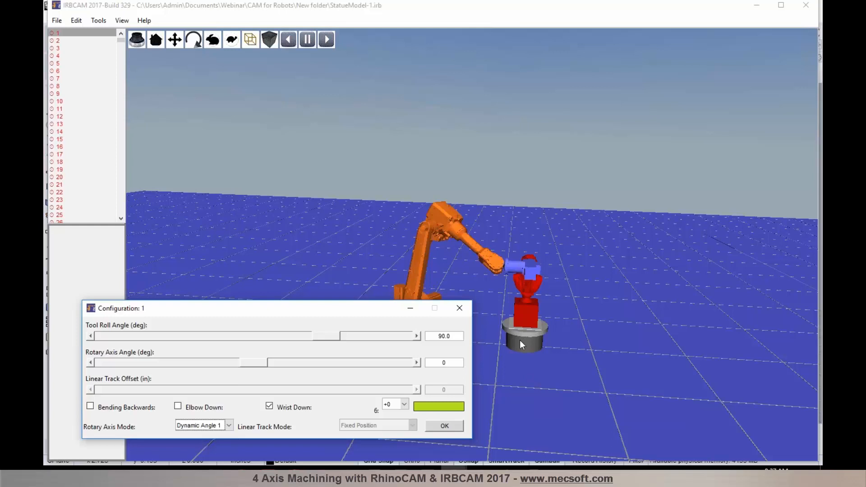
{"action": "left_click", "coordinate": [448, 427]}
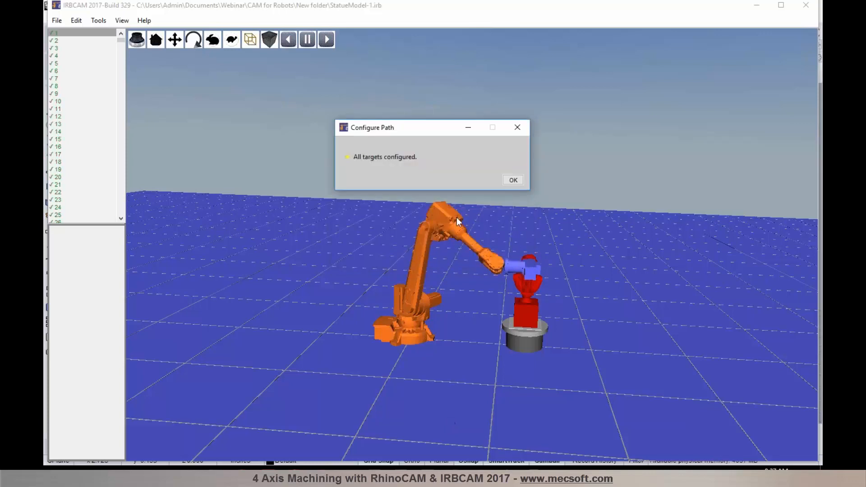
{"action": "left_click", "coordinate": [512, 181]}
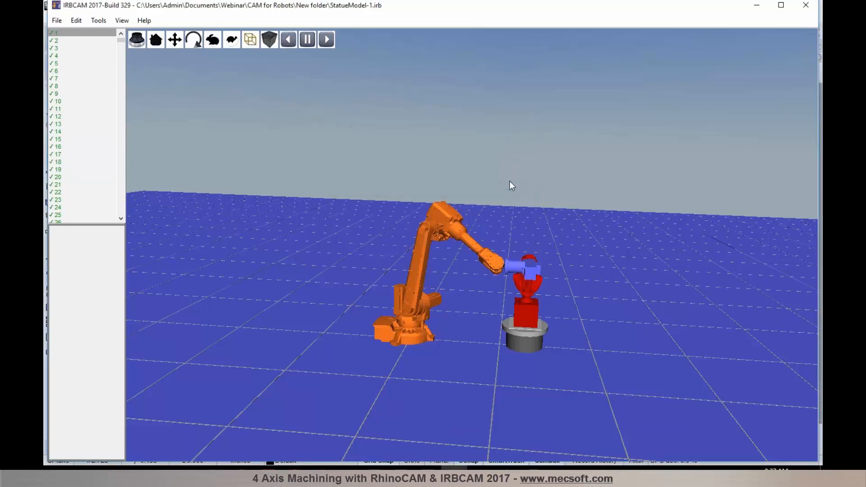
Animate the robot forwards along the configured path, viewing the arm and the rotary table holding the statue
{"action": "left_click", "coordinate": [327, 41]}
{"action": "mouse_move", "coordinate": [584, 343]}
{"action": "left_mouse_down"}
{"action": "mouse_move", "coordinate": [574, 344]}
{"action": "mouse_move", "coordinate": [584, 351]}
{"action": "left_mouse_up"}
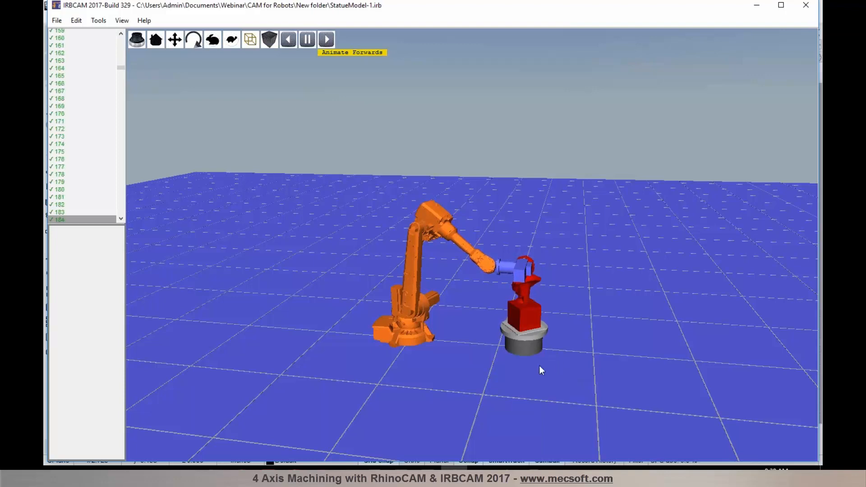
{"action": "left_click_drag", "start_coordinate": [478, 362], "coordinate": [485, 358]}
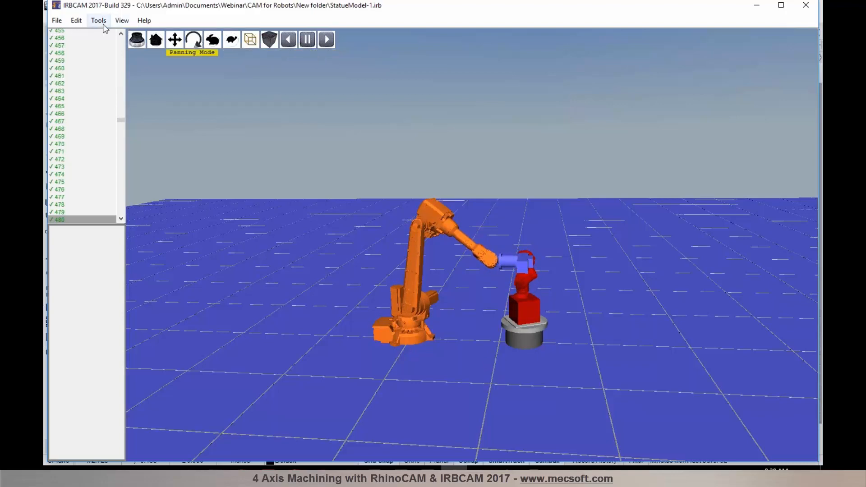
Jump to a target about two thirds of the way through the path and examine the robot machining the lower bust
{"action": "left_click", "coordinate": [76, 21]}
{"action": "mouse_move", "coordinate": [102, 124]}
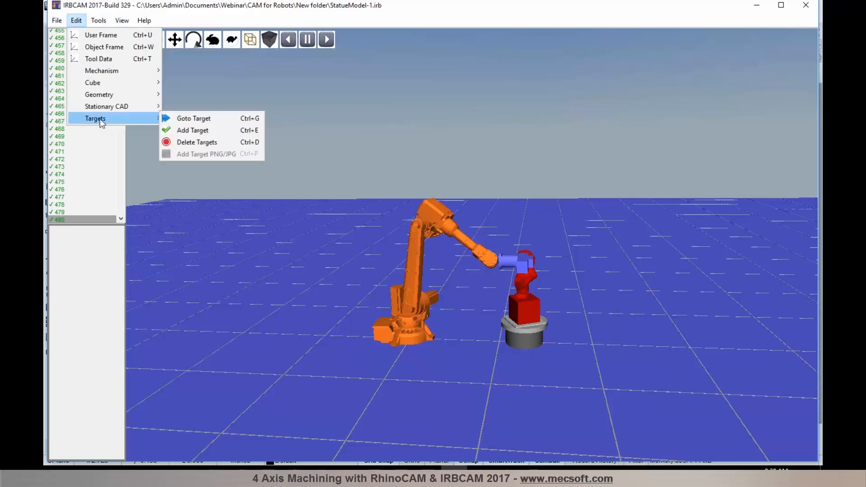
{"action": "left_click", "coordinate": [176, 118]}
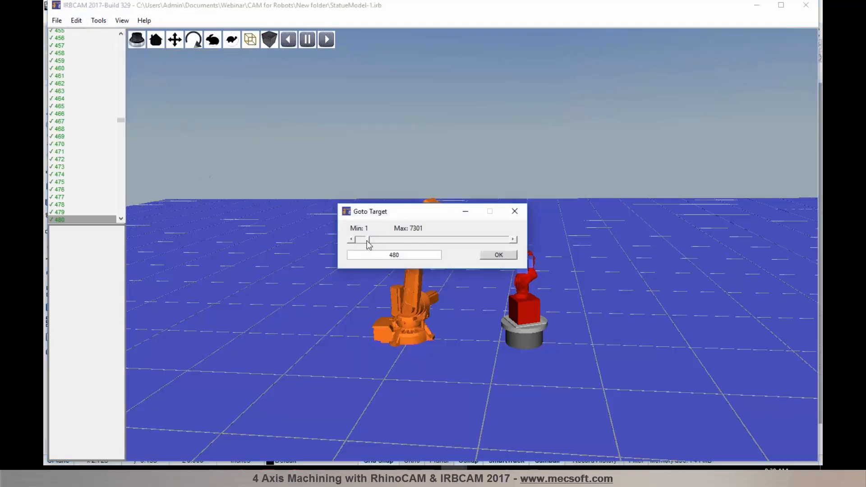
{"action": "left_click_drag", "start_coordinate": [371, 240], "coordinate": [459, 240]}
{"action": "left_click", "coordinate": [499, 255]}
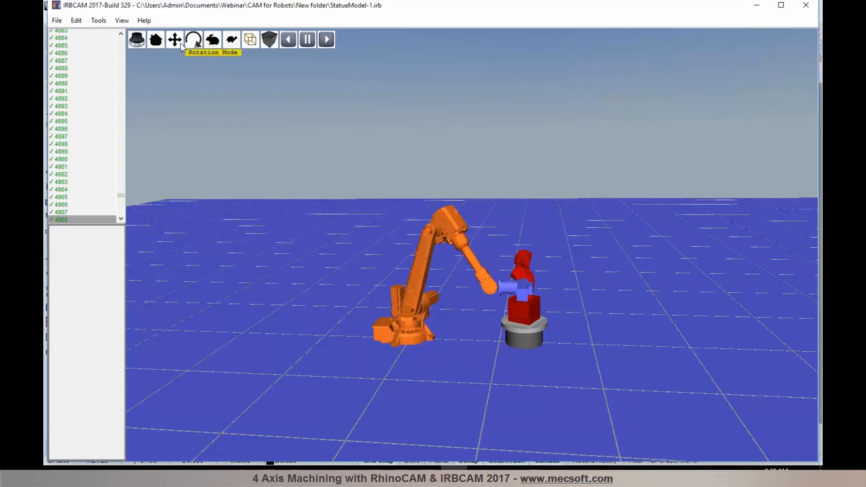
{"action": "scroll", "coordinate": [511, 260], "scroll_direction": "down", "scroll_amount": 3}
{"action": "scroll", "coordinate": [510, 260], "scroll_direction": "up", "scroll_amount": 3}
{"action": "scroll", "coordinate": [510, 260], "scroll_direction": "up", "scroll_amount": 3}
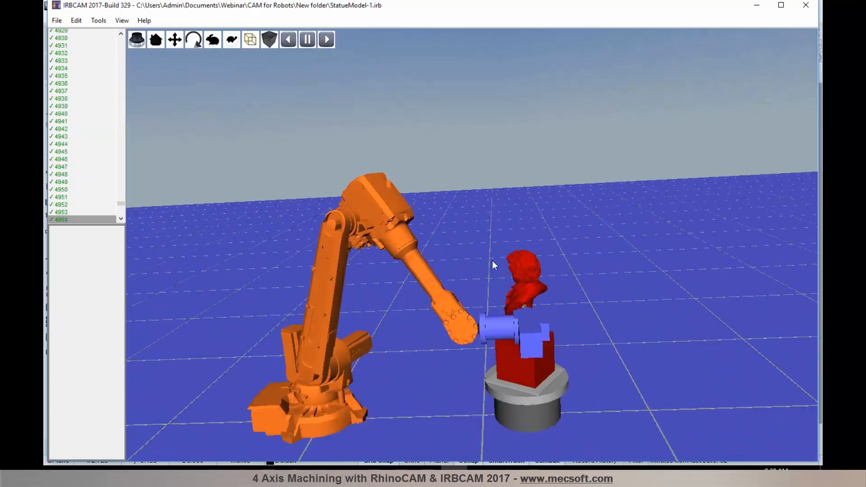